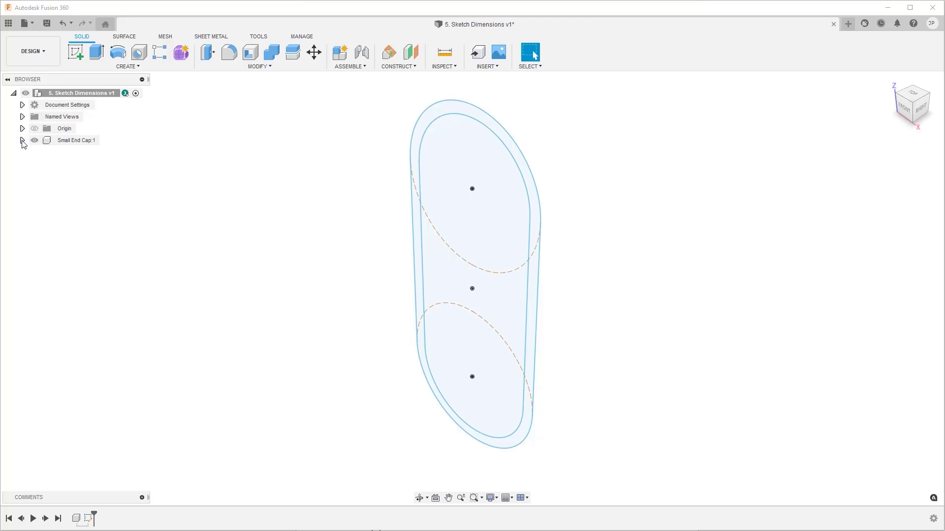
Open Sketch1 of the Small End Cap component for editing.
{"action": "left_click", "coordinate": [22, 141]}
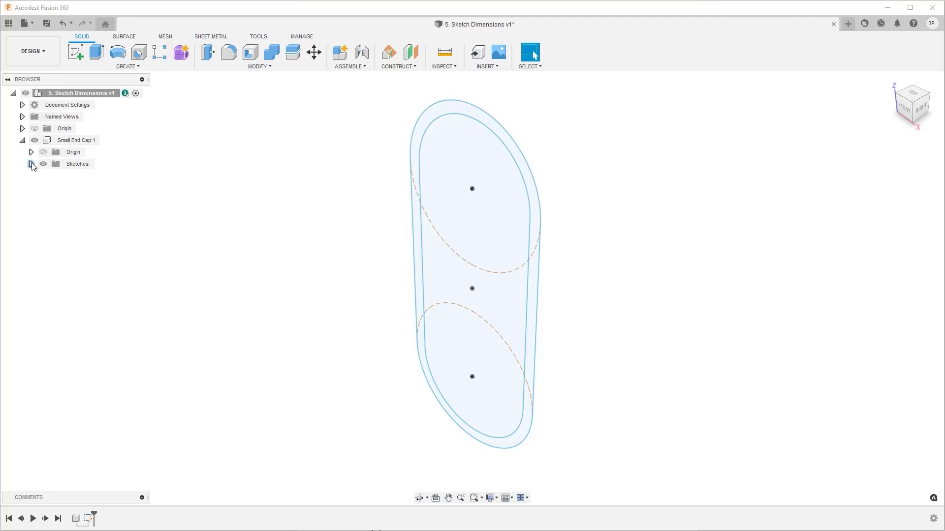
{"action": "left_click", "coordinate": [31, 164]}
{"action": "right_click", "coordinate": [81, 177]}
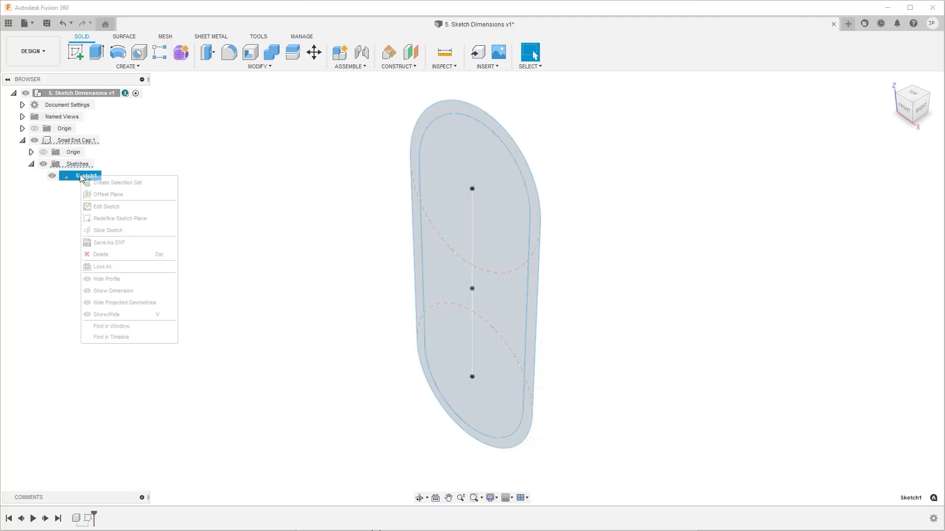
{"action": "left_click", "coordinate": [125, 207]}
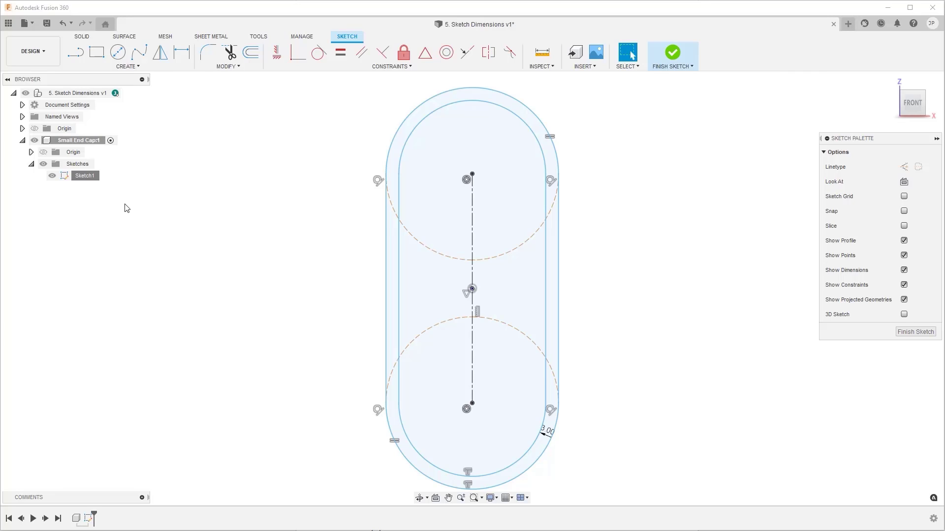
Dimension the slot's vertical construction centerline between the two arc centers to 60 mm.
{"action": "key", "text": "d"}
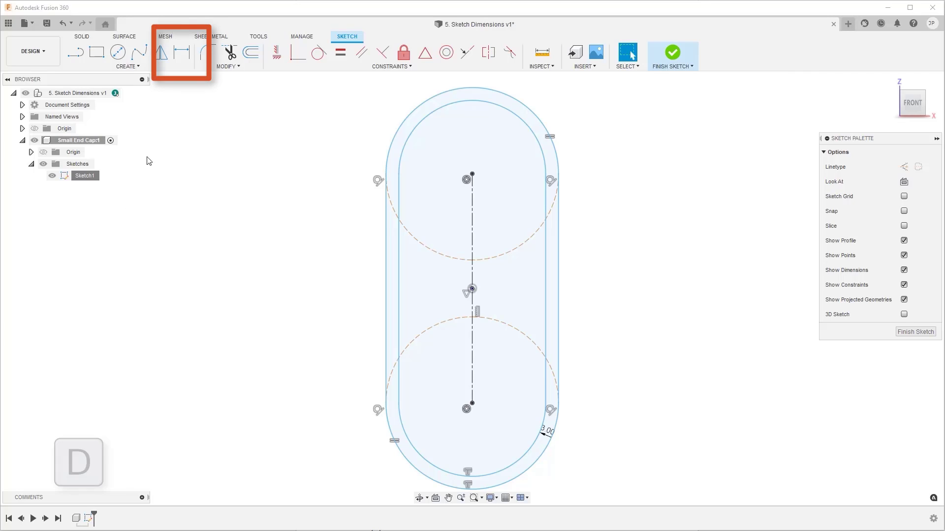
{"action": "left_click", "coordinate": [181, 54]}
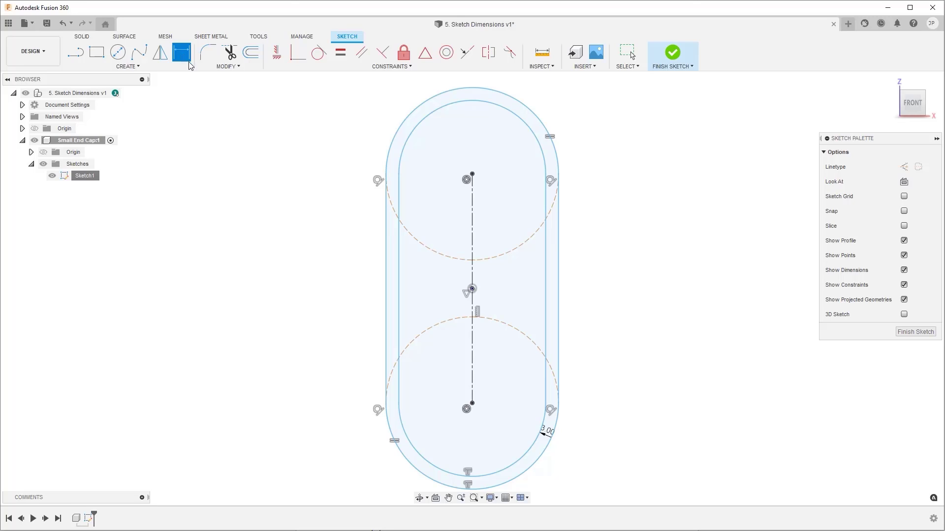
{"action": "left_click", "coordinate": [472, 236]}
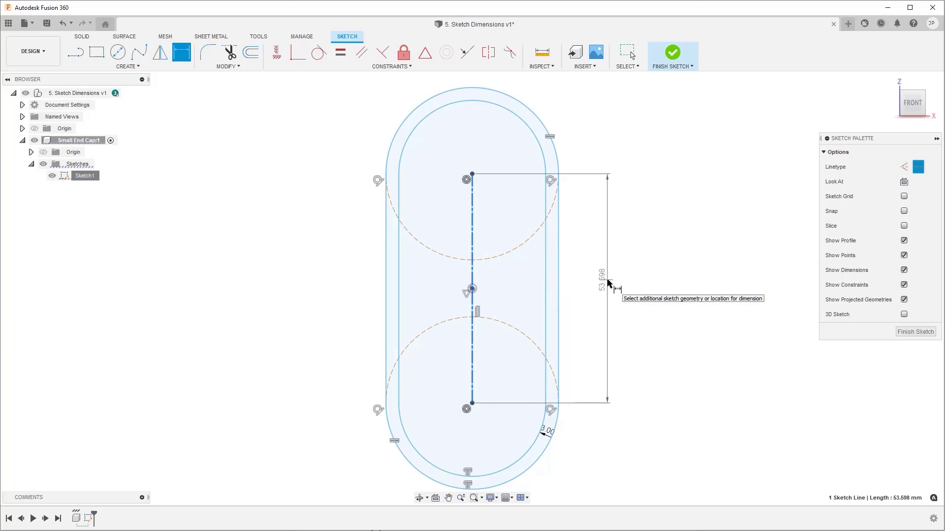
{"action": "left_click", "coordinate": [608, 283]}
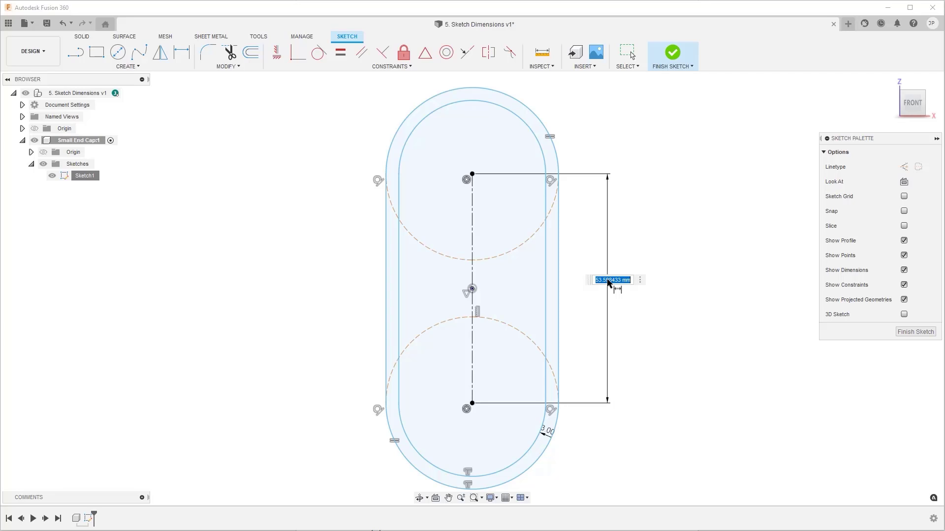
{"action": "type", "text": "60"}
{"action": "key", "text": "Return"}
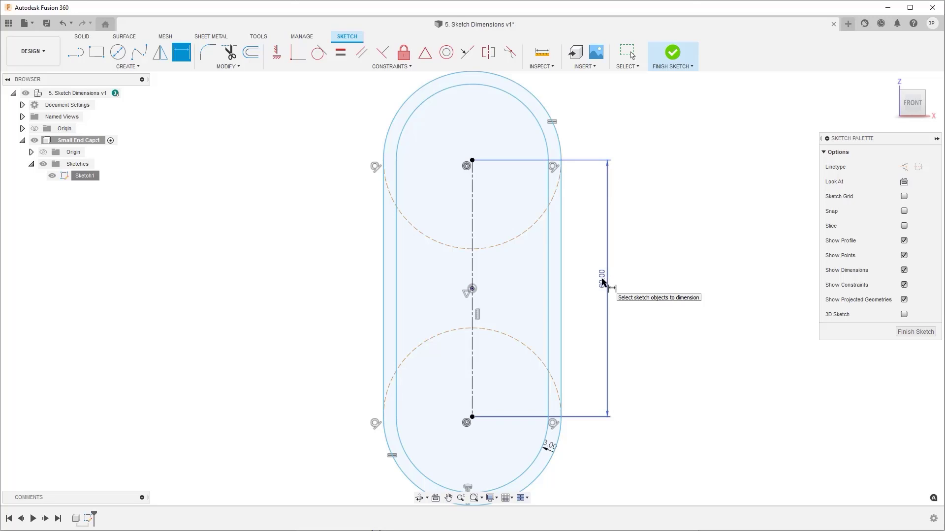
Change the centerline's length dimension to 50 mm.
{"action": "double_click", "coordinate": [604, 281]}
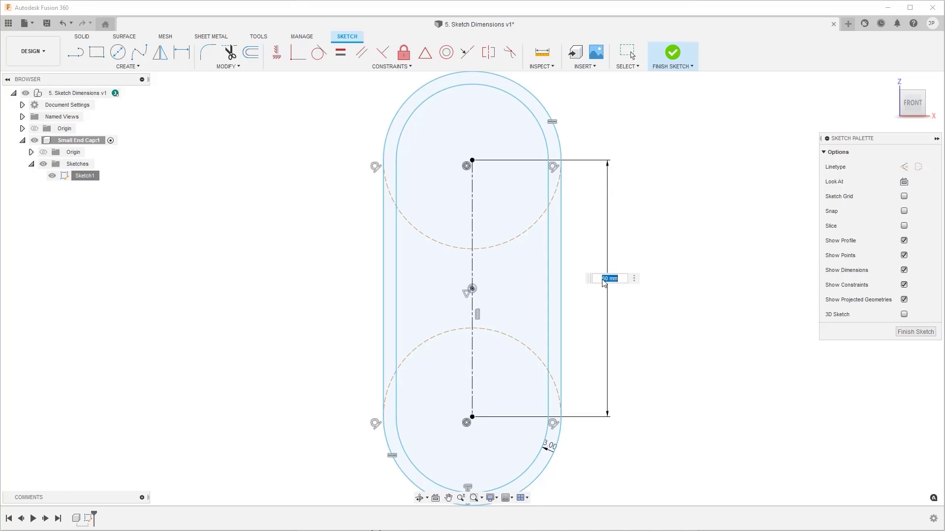
{"action": "type", "text": "50"}
{"action": "key", "text": "Return"}
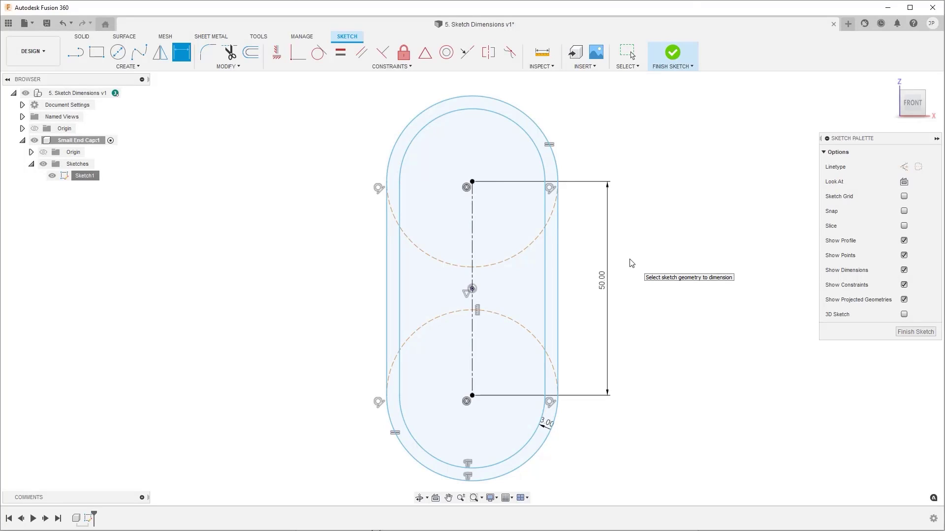
Add a 20 mm radius dimension to the slot's upper outer arc and leave the dimension tool.
{"action": "left_click", "coordinate": [550, 145]}
{"action": "left_click", "coordinate": [628, 143]}
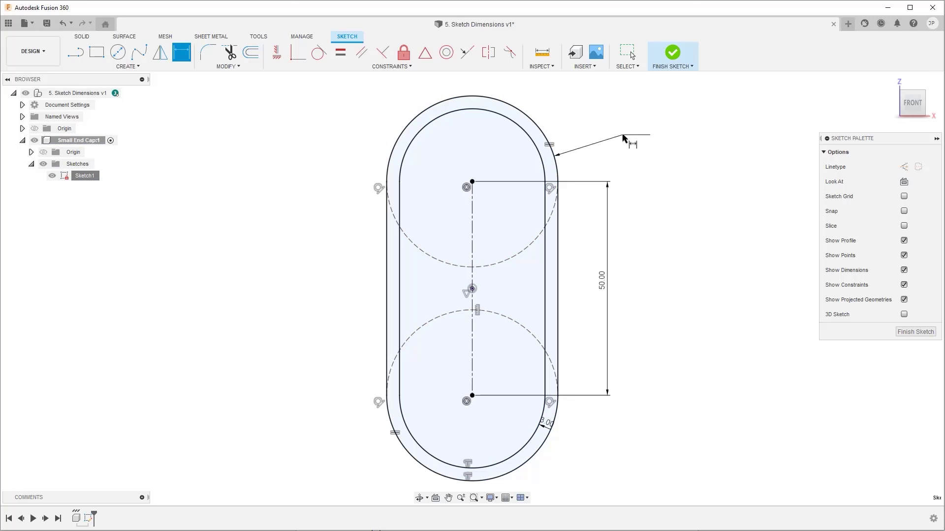
{"action": "type", "text": "20"}
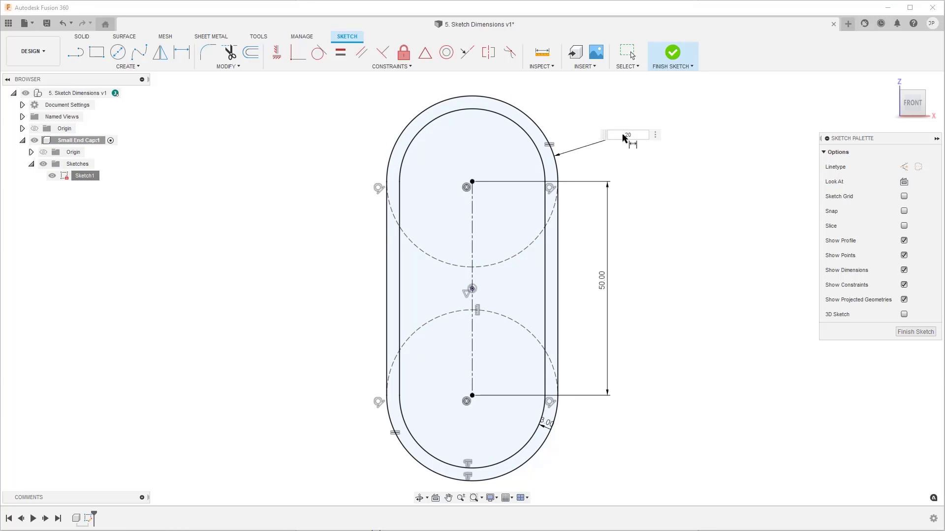
{"action": "key", "text": "Return"}
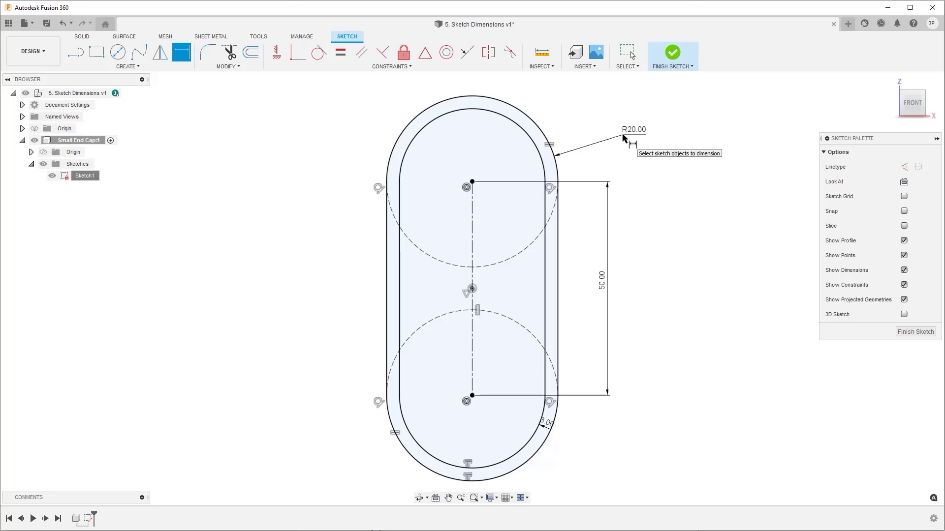
{"action": "key", "text": "Escape"}
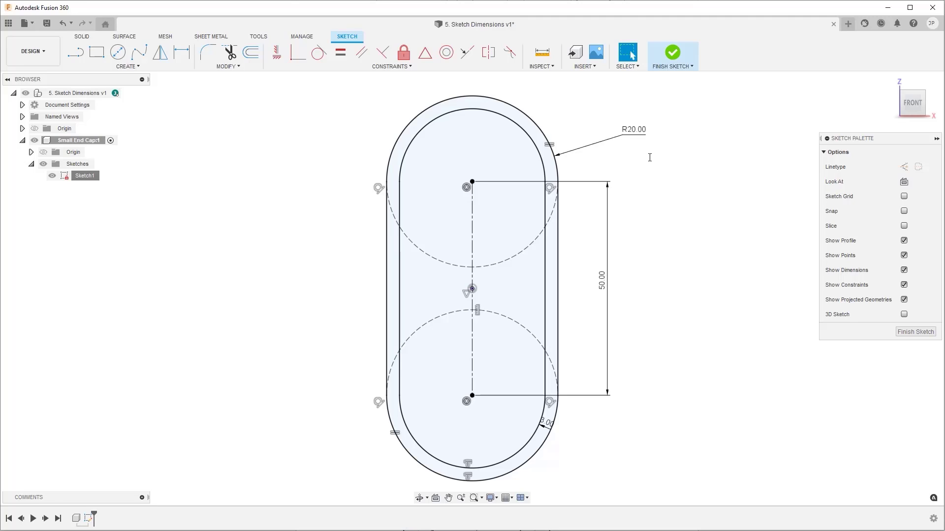
Hide the dimensions and the constraints in the sketch display.
{"action": "left_click", "coordinate": [904, 270]}
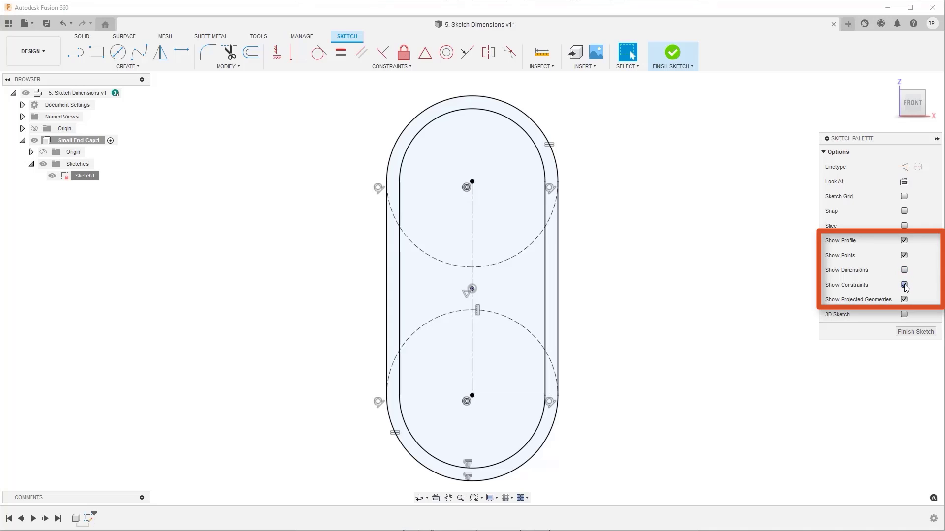
{"action": "left_click", "coordinate": [904, 285]}
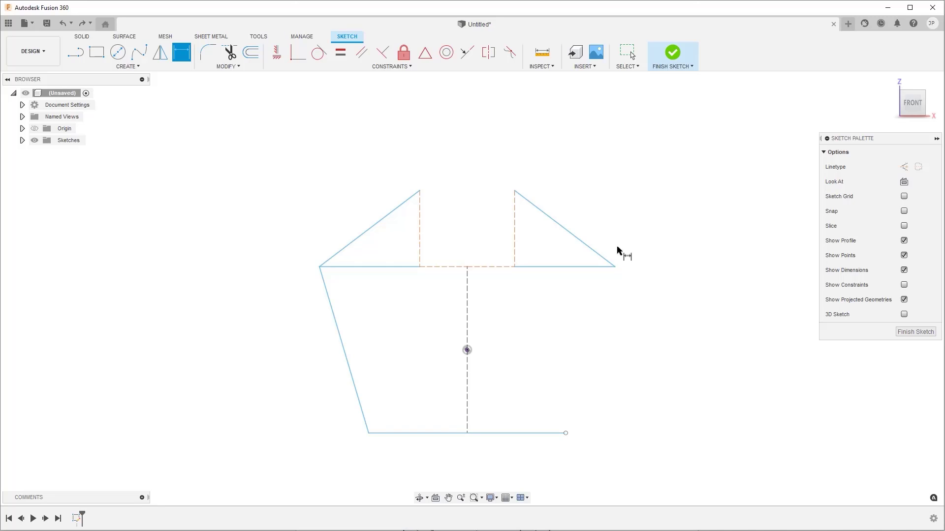
In the untitled practice sketch, dimension the vertical distance between the right triangle's base and the bottom horizontal line to 40 mm.
{"action": "left_click", "coordinate": [587, 266]}
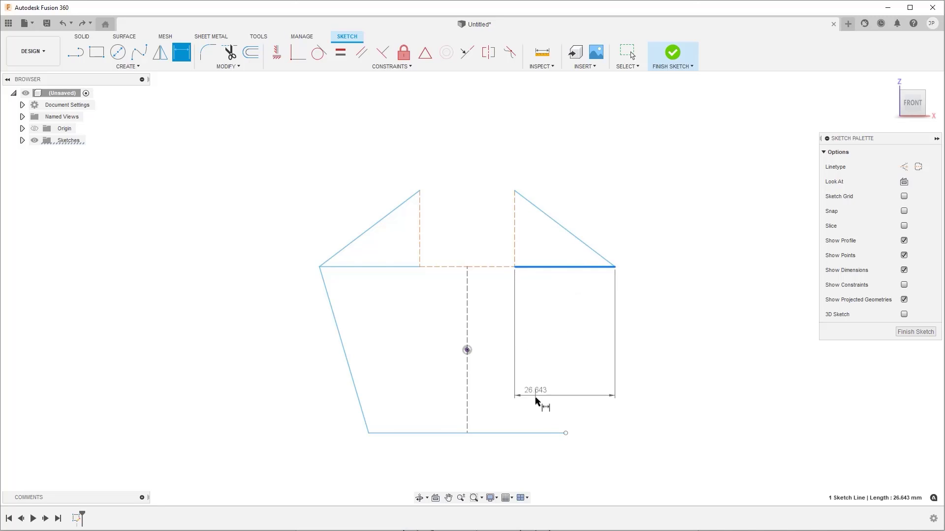
{"action": "left_click", "coordinate": [541, 433]}
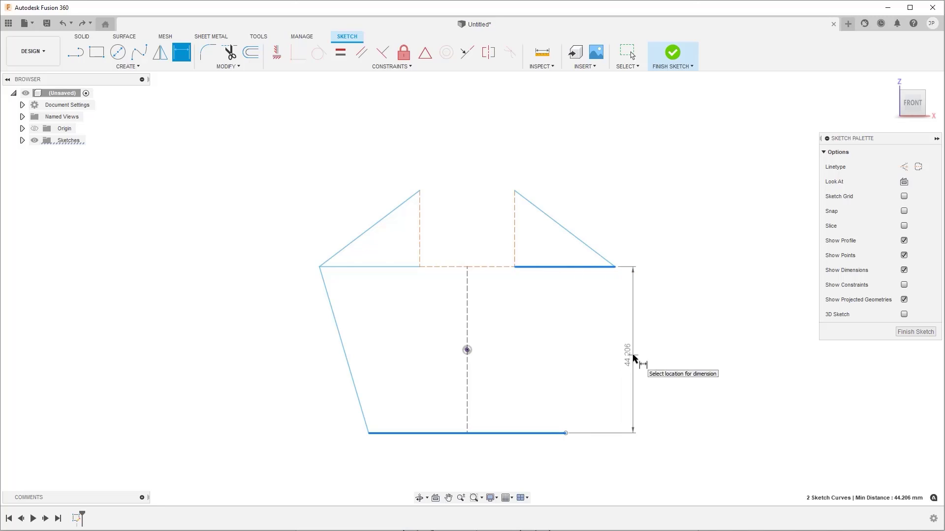
{"action": "left_click", "coordinate": [634, 358]}
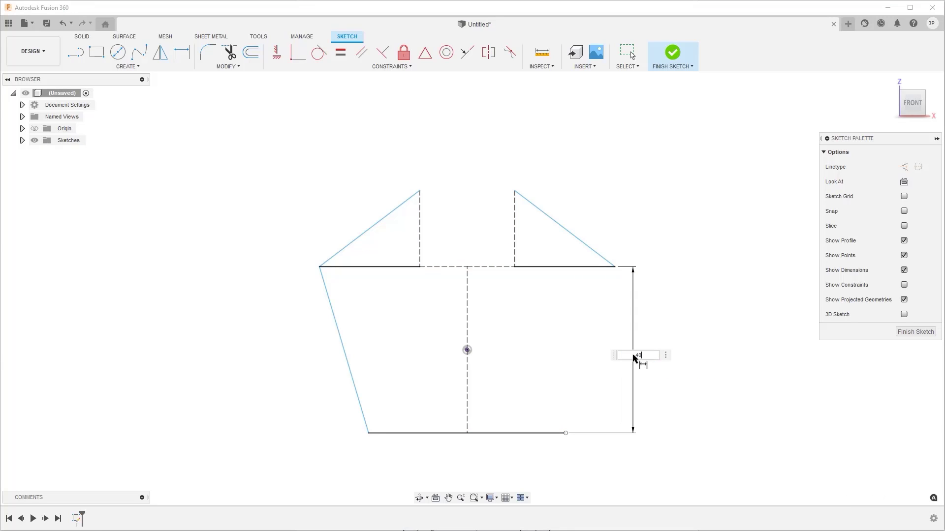
{"action": "key", "text": "Return"}
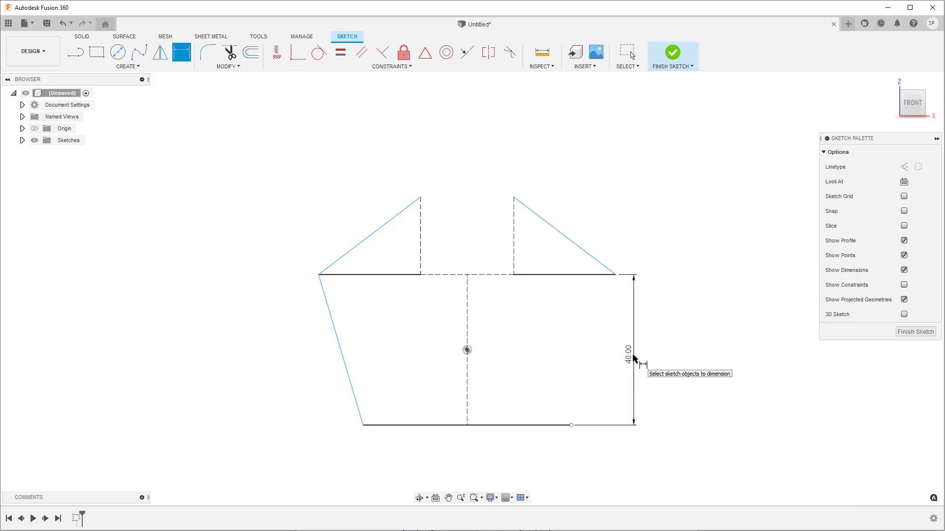
Dimension the horizontal gap from the left triangle's top point to the right triangle's dashed vertical line as 20 mm.
{"action": "left_click", "coordinate": [422, 198]}
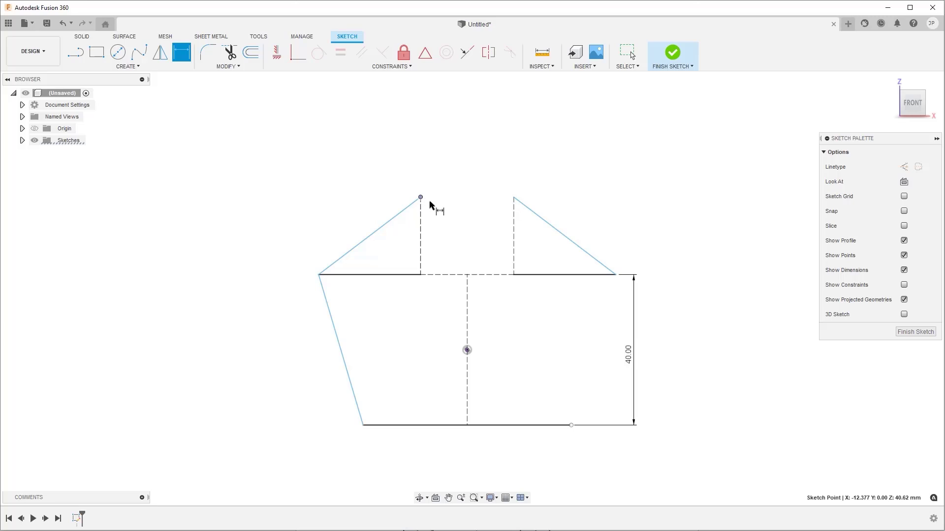
{"action": "left_click", "coordinate": [514, 243]}
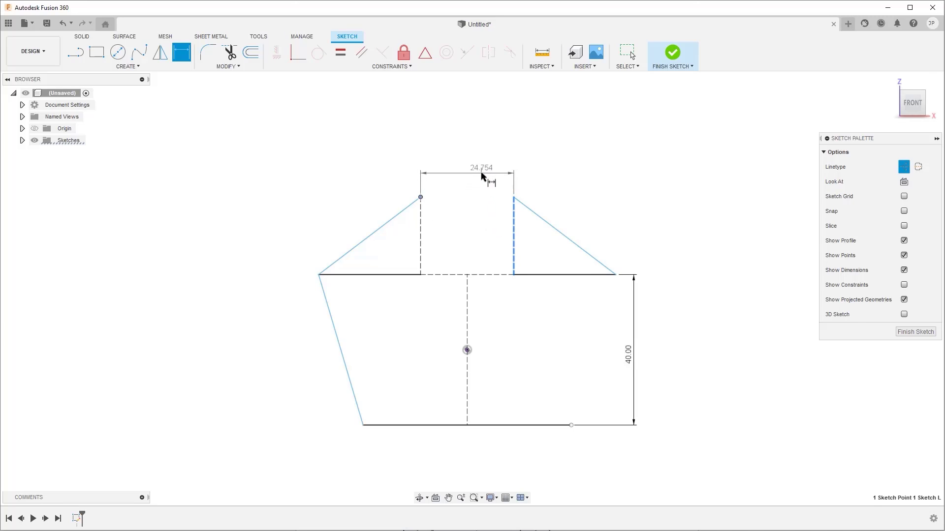
{"action": "left_click", "coordinate": [482, 176]}
{"action": "type", "text": "2"}
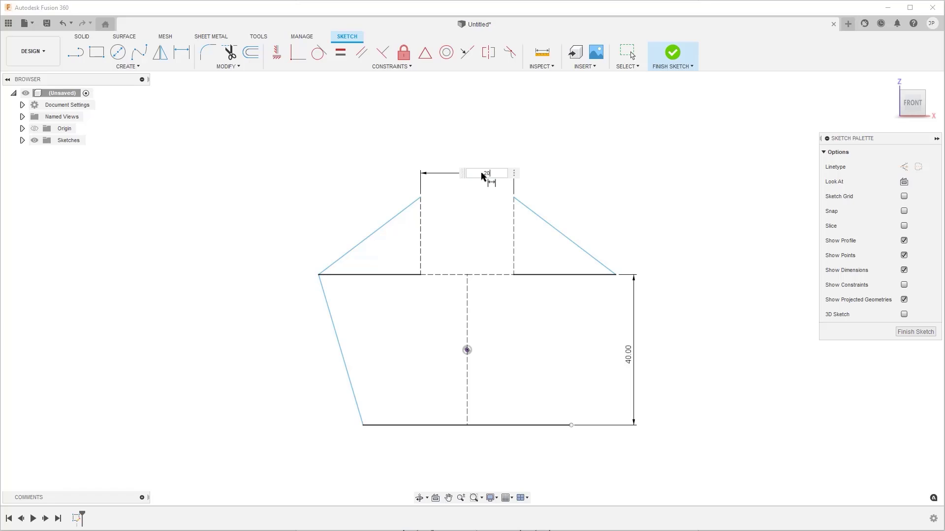
{"action": "type", "text": "0"}
{"action": "key", "text": "Return"}
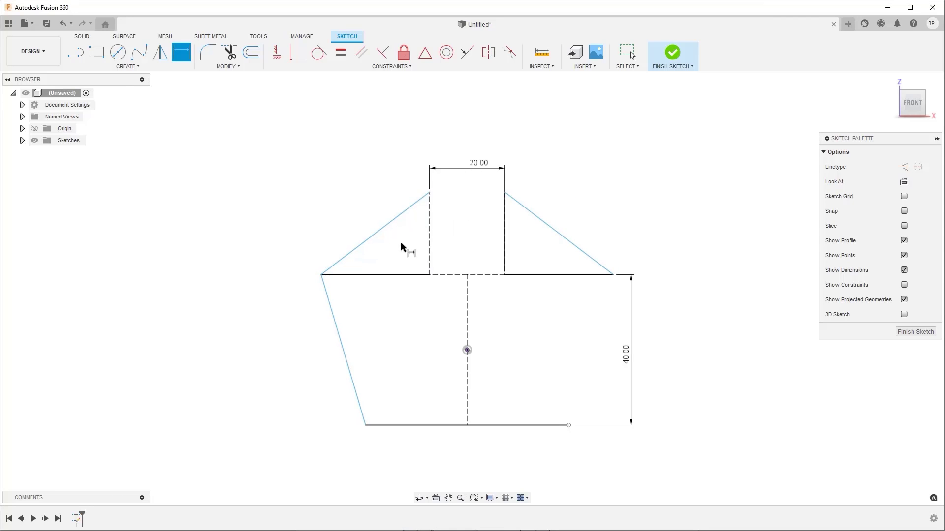
Add a 75-degree angle dimension between the left triangle's base and the slanted left side, and leave the dimension tool.
{"action": "left_click", "coordinate": [382, 274]}
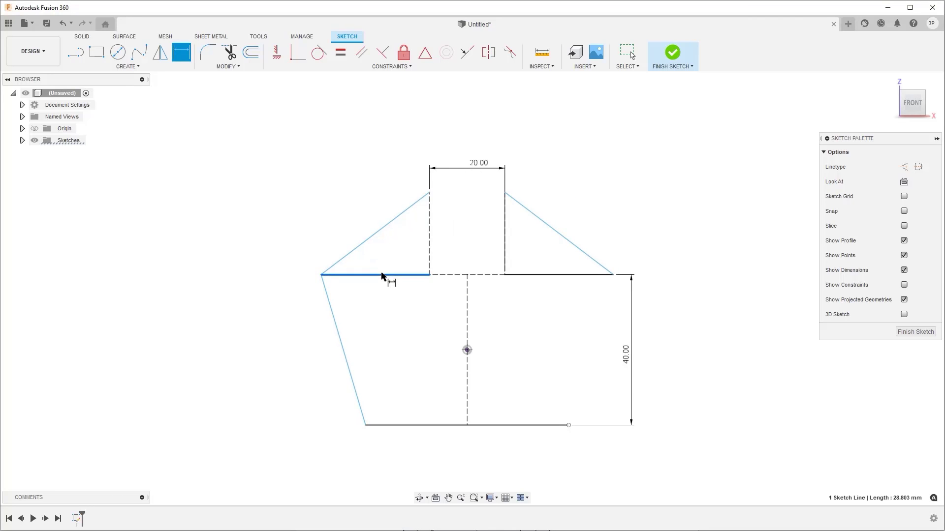
{"action": "left_click", "coordinate": [340, 330]}
{"action": "left_click", "coordinate": [390, 334]}
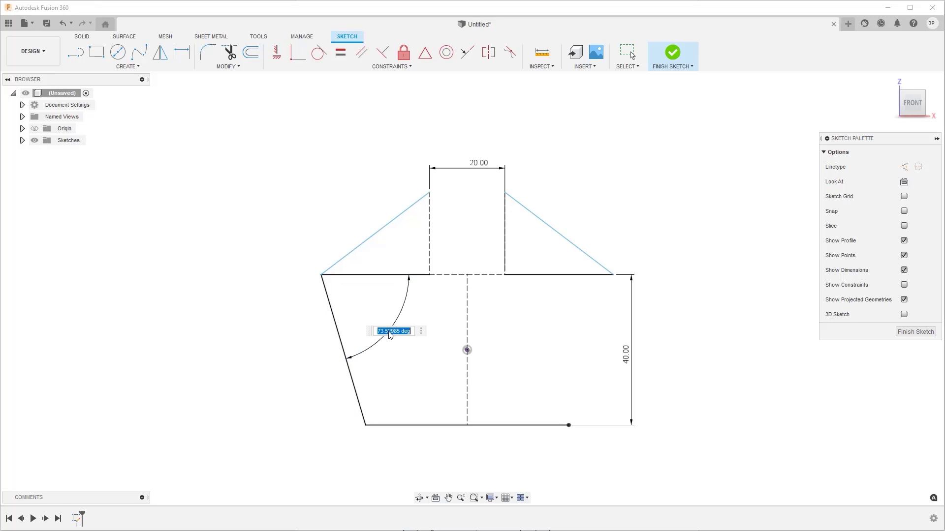
{"action": "type", "text": "75"}
{"action": "key", "text": "Return"}
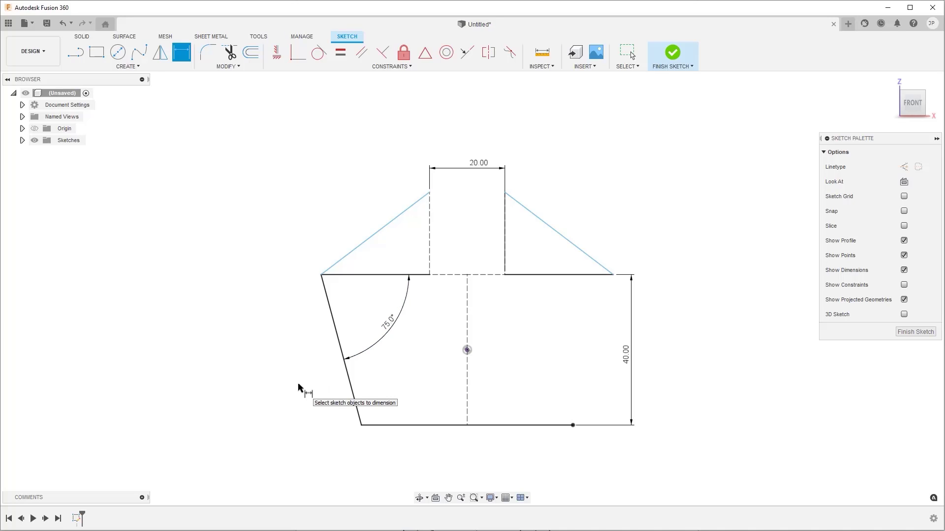
{"action": "key", "text": "Escape"}
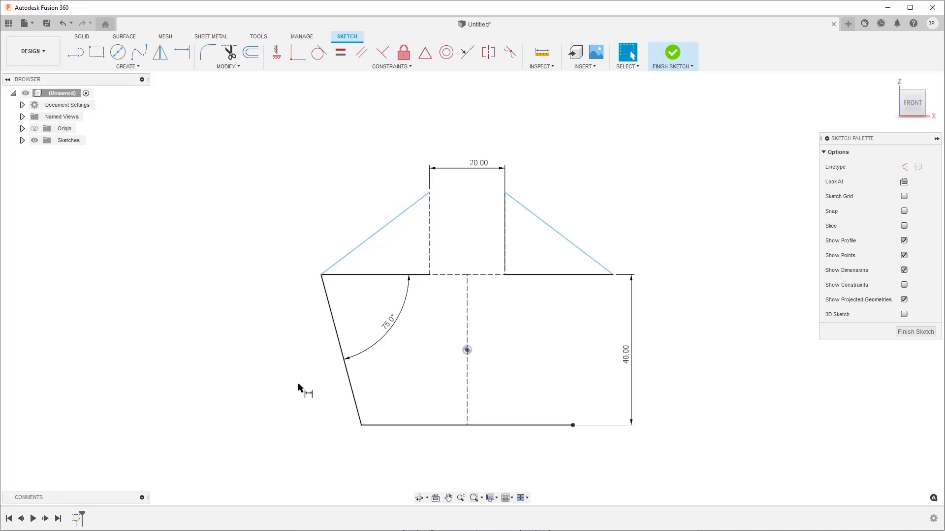